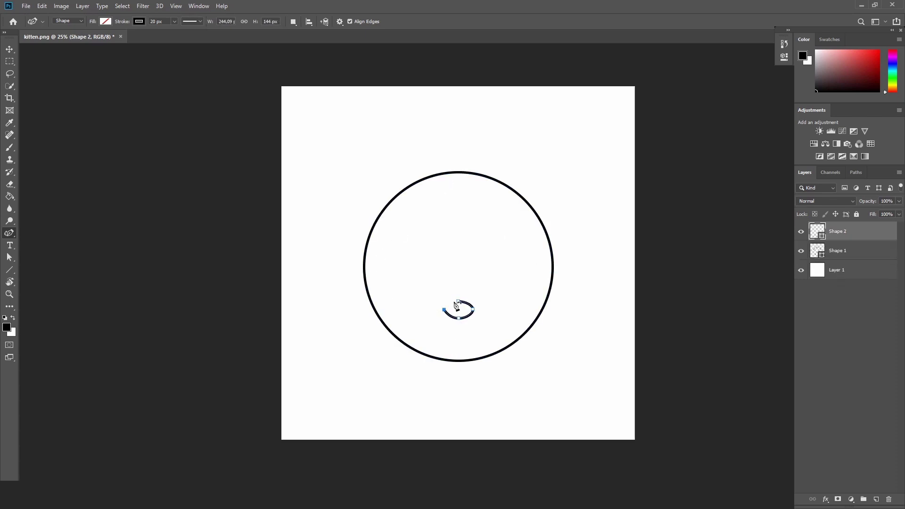
- Outline the kitten's nose oval, two eye circles, and left and right ears
left_click_drag(404, 288, 515, 288)
left_click(404, 288)
left_click(482, 288)
left_click(367, 248)
left_click(361, 169)
left_click(413, 186)
left_click(507, 185)
left_click(559, 169)
left_click(552, 248)
left_click(460, 317)
- Draw the line under the nose, the two mouth curves and both eyebrow arcs
left_click(461, 332)
left_click(429, 324)
left_click(445, 339)
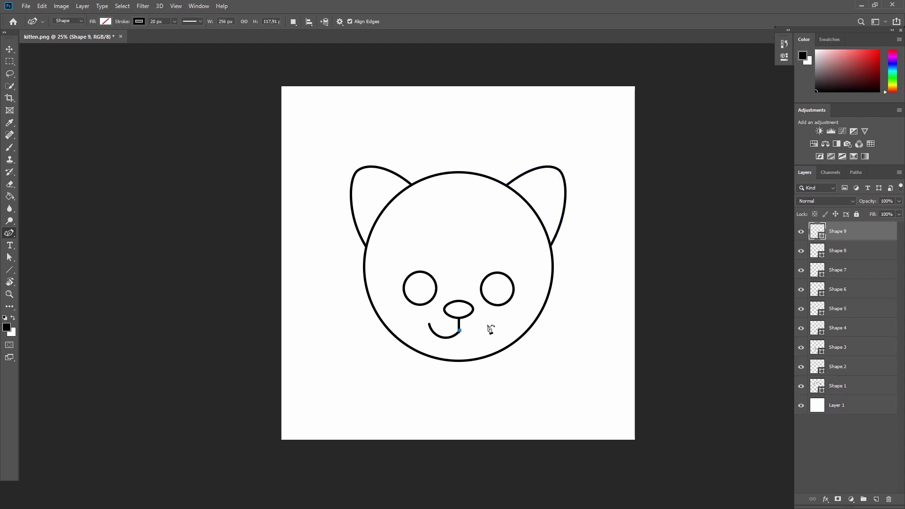
left_click(474, 338)
left_click(489, 324)
left_click(402, 240)
left_click(426, 232)
left_click(493, 232)
left_click(517, 241)
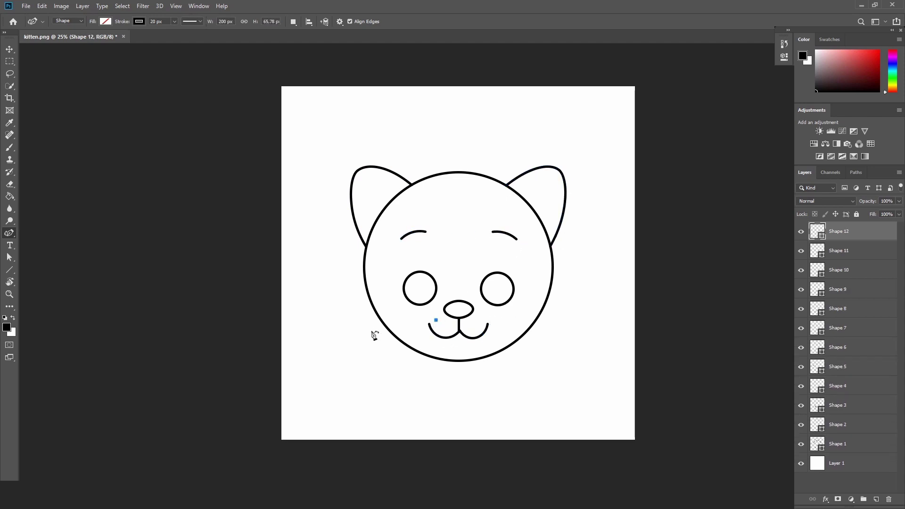
- Add curved whiskers on both sides and a small pupil inside each eye
left_click(365, 328)
left_click(437, 322)
left_click(553, 328)
left_click(481, 322)
left_click(395, 366)
left_click(524, 367)
left_click_drag(411, 279, 420, 289)
left_click_drag(489, 279, 497, 289)
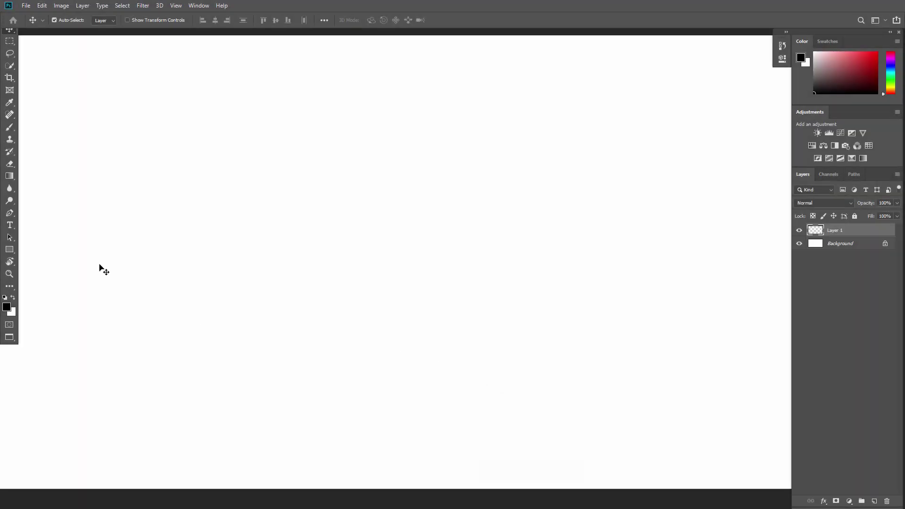
- Select the Line Tool from the shape tools, keeping Pixels mode
left_click(10, 250)
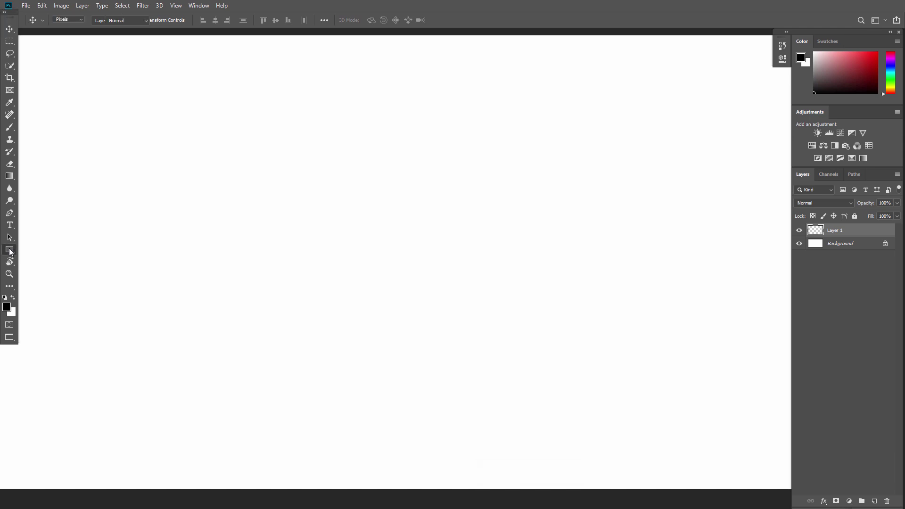
left_click(44, 284)
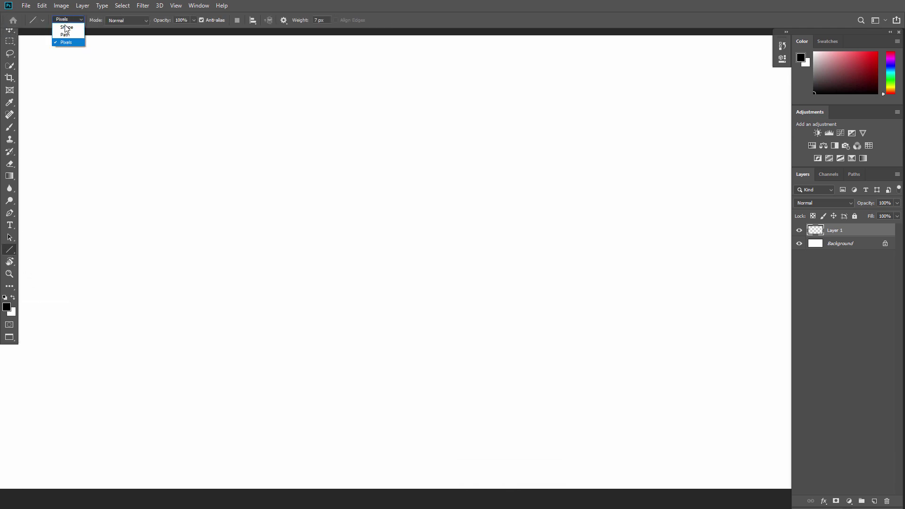
left_click(67, 33)
- Drag out several thick straight lines across the canvas, including a diagonal one
left_click_drag(98, 141, 271, 156)
left_click_drag(241, 211, 196, 308)
left_click_drag(275, 336, 460, 316)
left_click_drag(400, 186, 493, 269)
left_click_drag(462, 166, 579, 168)
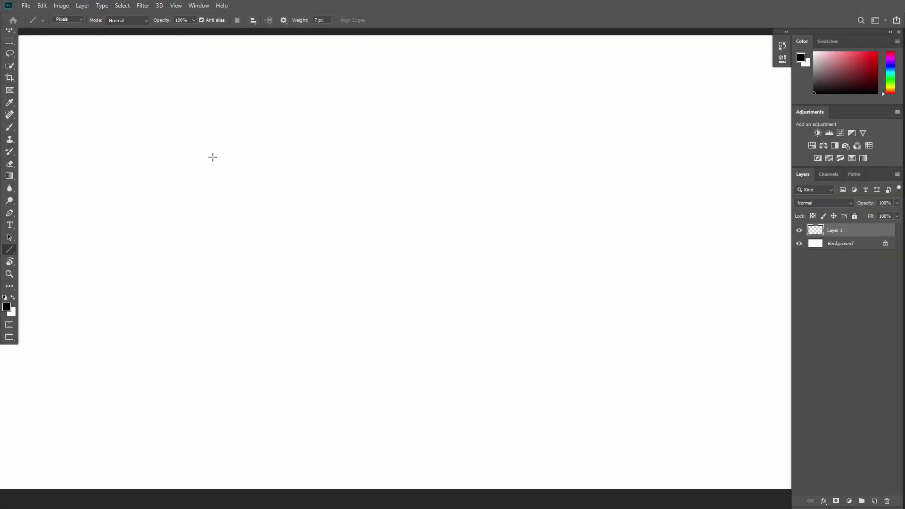
- With a smaller Brush, paint four straight diagonal lines from a start point using Shift-clicks
left_click(10, 127)
key("bracketleft")
left_click(177, 317)
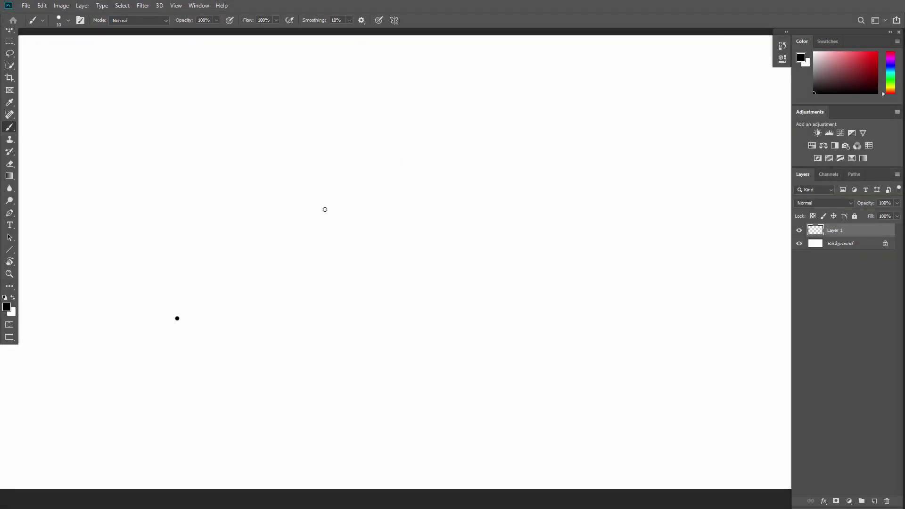
left_click(328, 206, "shift")
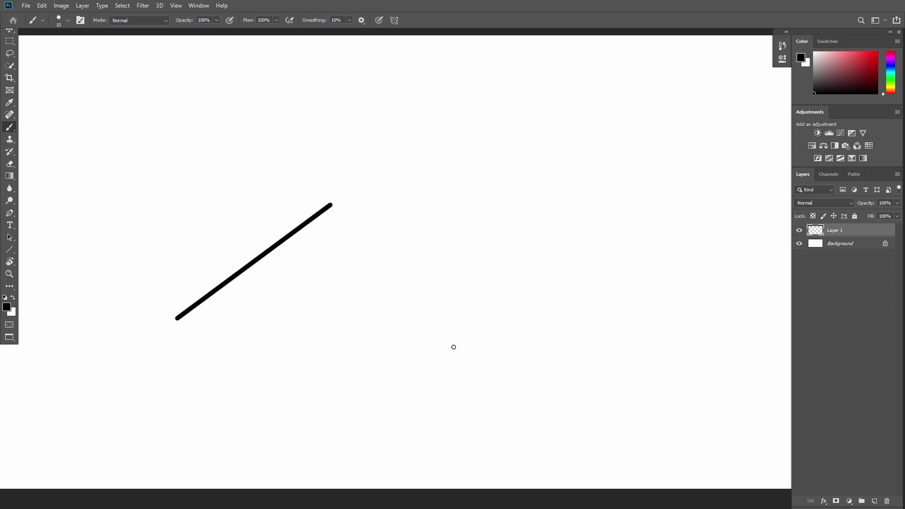
left_click(354, 287, "shift")
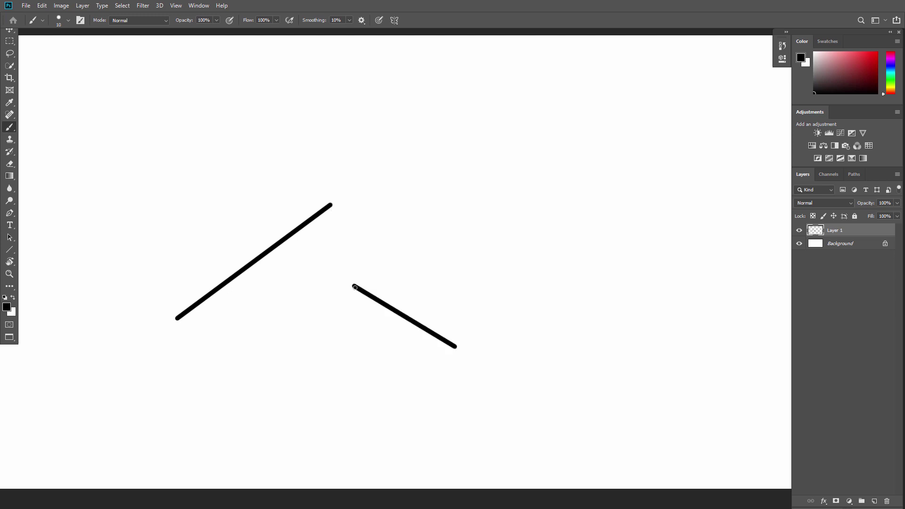
left_click(567, 244, "shift")
left_click(485, 70, "shift")
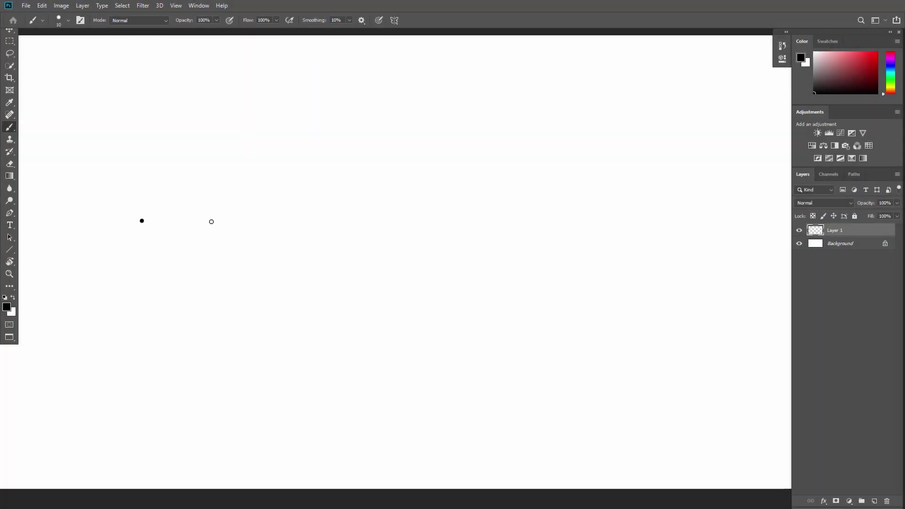
- Paint three short horizontal brush lines stacked one below another
left_click(212, 222, "shift")
left_click(276, 267, "shift")
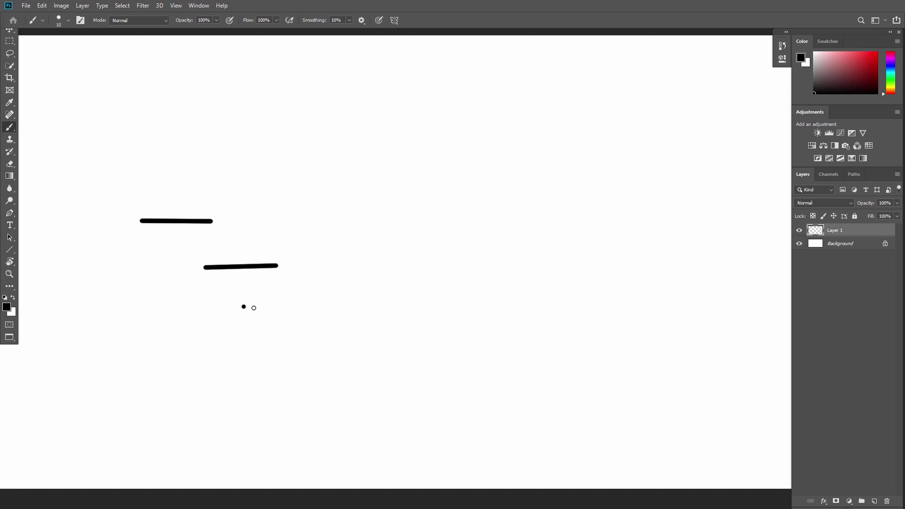
left_click(308, 309, "shift")
- Paint a stepped line of alternating horizontal and vertical segments, plus a horizontal line near the top
left_click(420, 216, "shift")
left_click(423, 242, "shift")
left_click(478, 245, "shift")
left_click(474, 286, "shift")
left_click(542, 288, "shift")
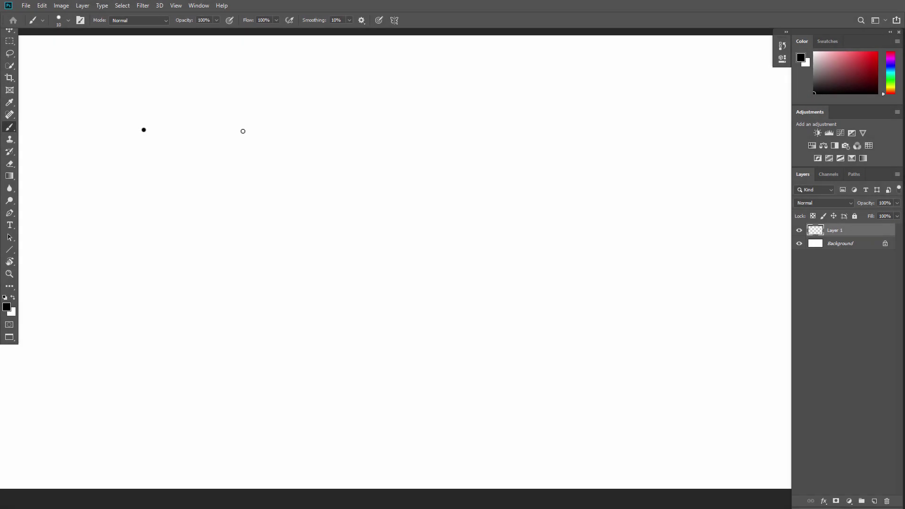
left_click(242, 131, "shift")
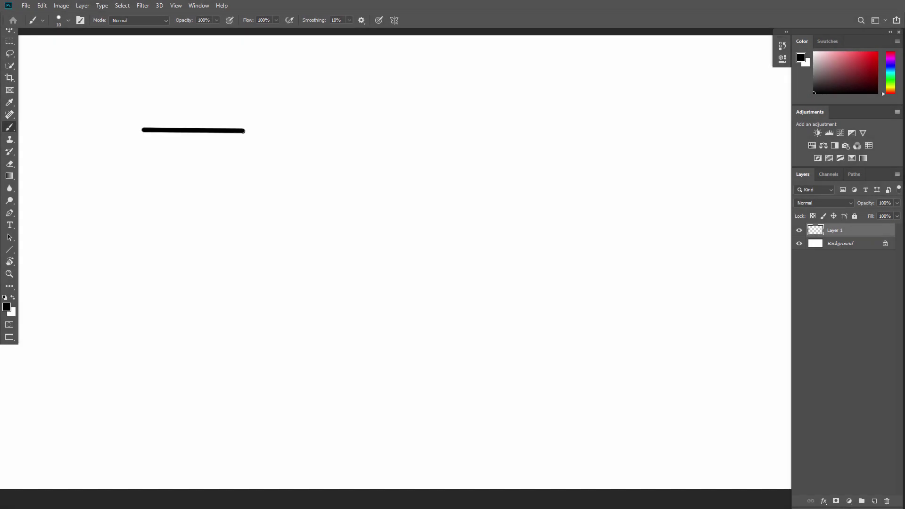
- Paint a long zigzag outline of connected angled straight segments, ending with bottom and vertical segments
left_click(249, 193, "shift")
left_click(296, 223, "shift")
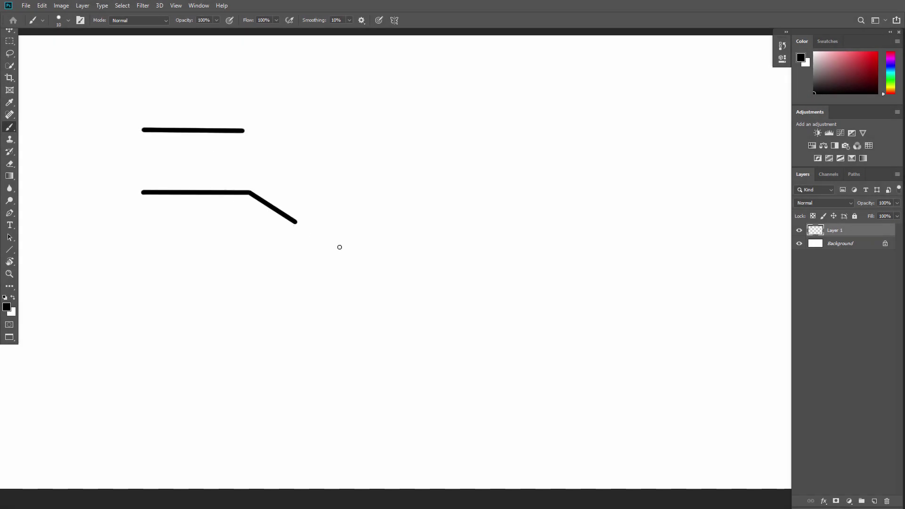
left_click(379, 252, "shift")
left_click(428, 219, "shift")
left_click(523, 240, "shift")
left_click(505, 354, "shift")
left_click(366, 350, "shift")
left_click(291, 285, "shift")
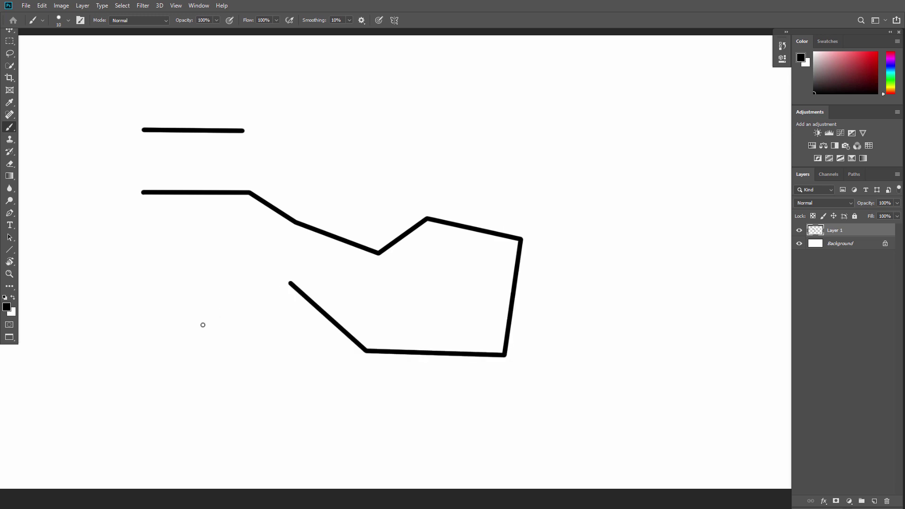
left_click(191, 331, "shift")
left_click(253, 418, "shift")
left_click(184, 444, "shift")
left_click(308, 438, "shift")
left_click(308, 351, "shift")
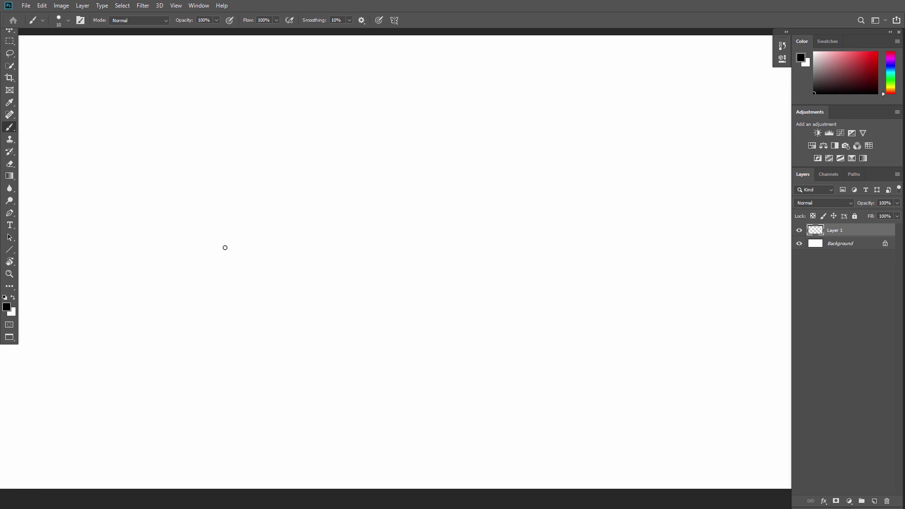
- Shift-drag a long horizontal brush stroke, extend it, then cross it with a vertical stroke
mouse_move(224, 247)
left_mouse_down()
mouse_move(438, 245)
mouse_move(313, 240)
mouse_move(255, 244)
mouse_move(612, 256)
mouse_move(621, 247)
left_mouse_up()
left_click_drag(138, 247, 112, 247)
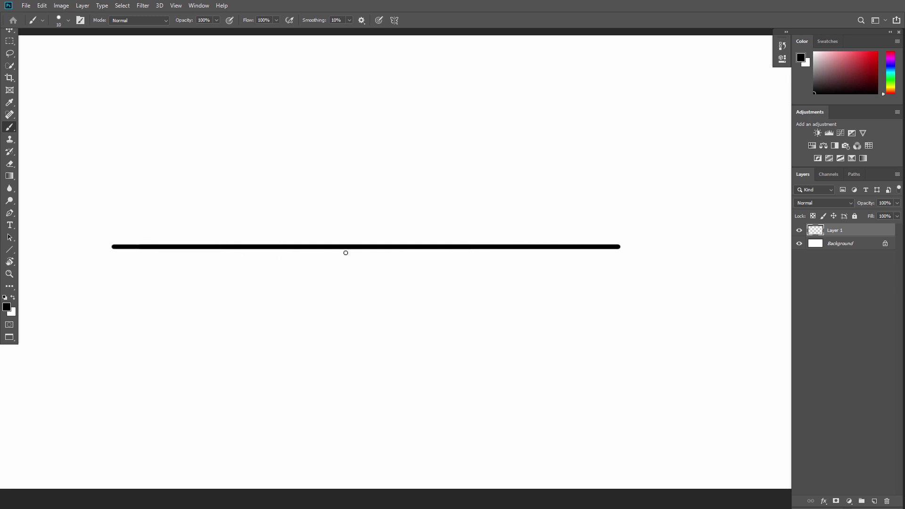
mouse_move(359, 246)
left_mouse_down()
mouse_move(360, 89)
mouse_move(359, 413)
mouse_move(359, 82)
mouse_move(359, 427)
left_mouse_up()
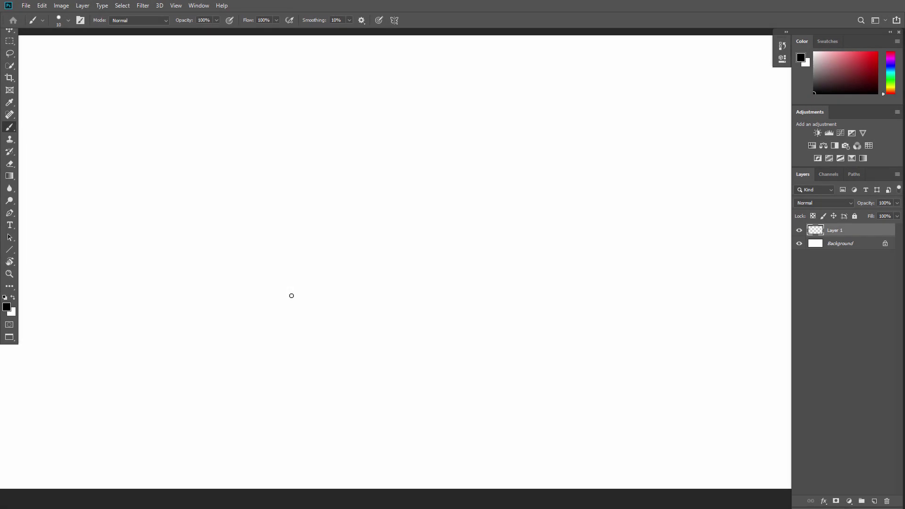
- Drag freely with the Brush to paint a looping curved stroke across the canvas
mouse_move(197, 274)
left_mouse_down()
mouse_move(382, 315)
mouse_move(478, 193)
mouse_move(371, 150)
left_mouse_up()
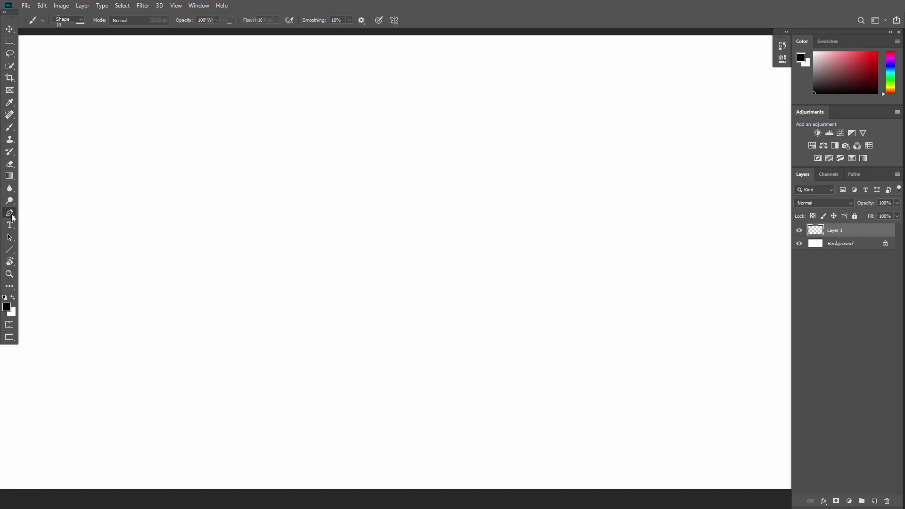
- Set the Curvature Pen to Shape mode with no fill and a much thinner stroke
right_click(10, 214)
left_click(41, 230)
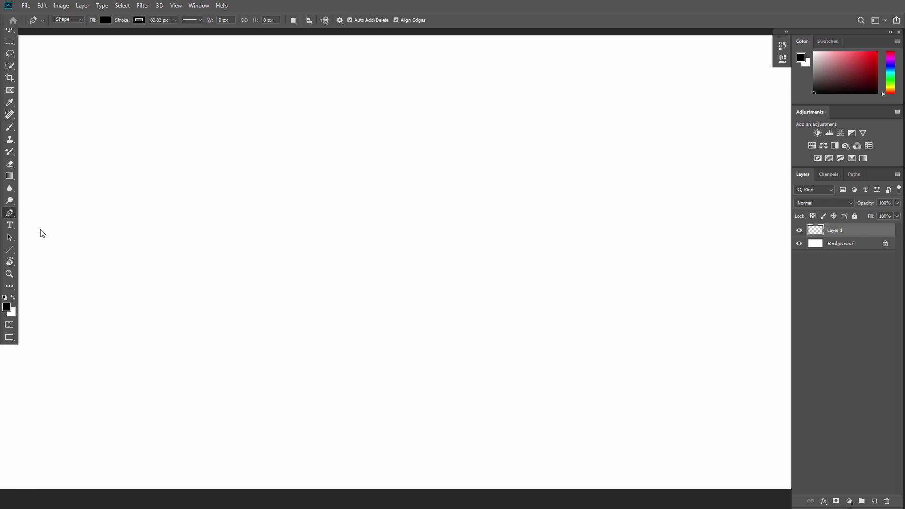
left_click(75, 19)
left_click(105, 19)
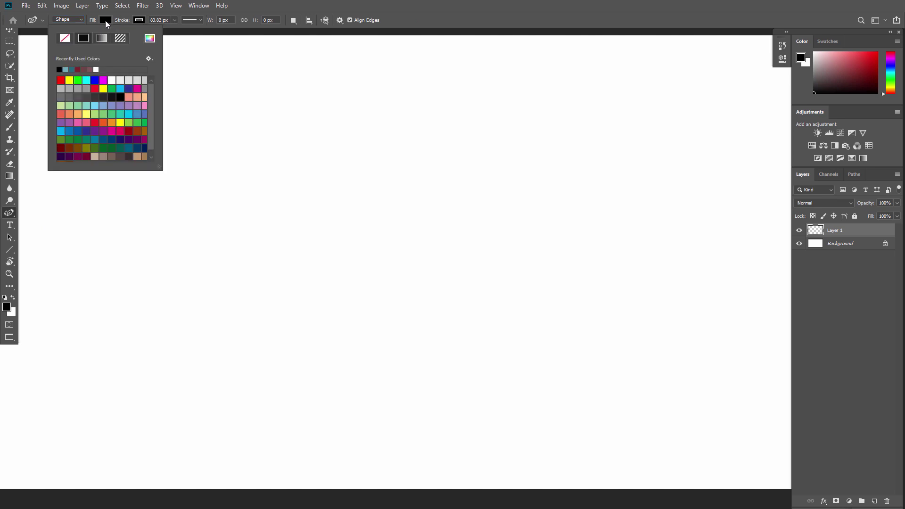
left_click(66, 38)
left_click(139, 20)
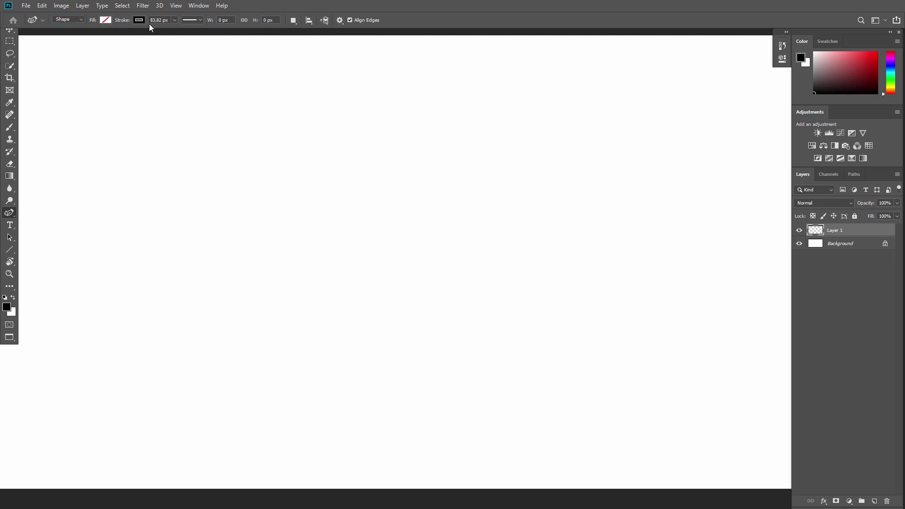
left_click(173, 19)
left_click_drag(161, 34, 150, 34)
- Place a series of points to draw a long wavy curve across the canvas
left_click(100, 151)
left_click(215, 153)
left_click(356, 103)
left_click(492, 200)
left_click(313, 343)
left_click(320, 387)
left_click(368, 288)
- Drag the curve's points to reshape it into an S-wave, then finish the path
left_click_drag(367, 288, 438, 276)
left_click_drag(312, 342, 247, 340)
left_click_drag(216, 153, 221, 192)
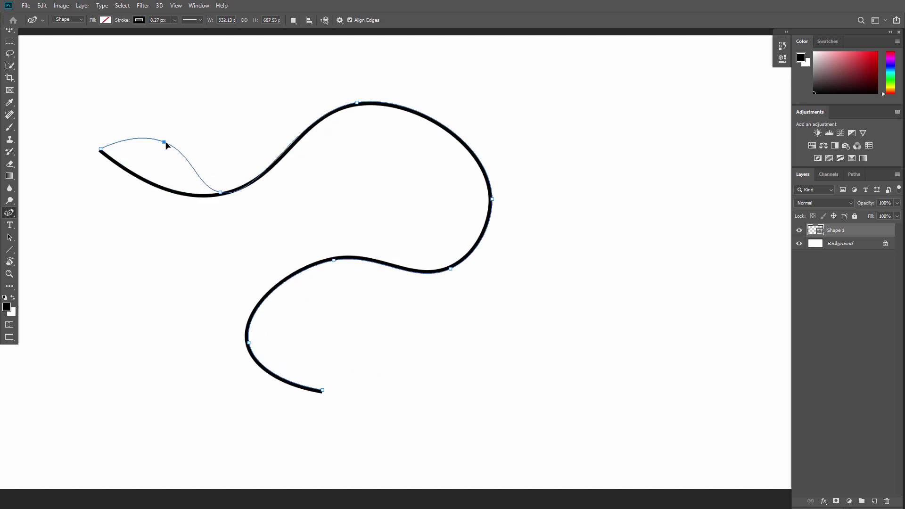
left_click_drag(157, 164, 161, 142)
mouse_move(356, 106)
left_mouse_down()
mouse_move(406, 150)
mouse_move(394, 185)
left_mouse_up()
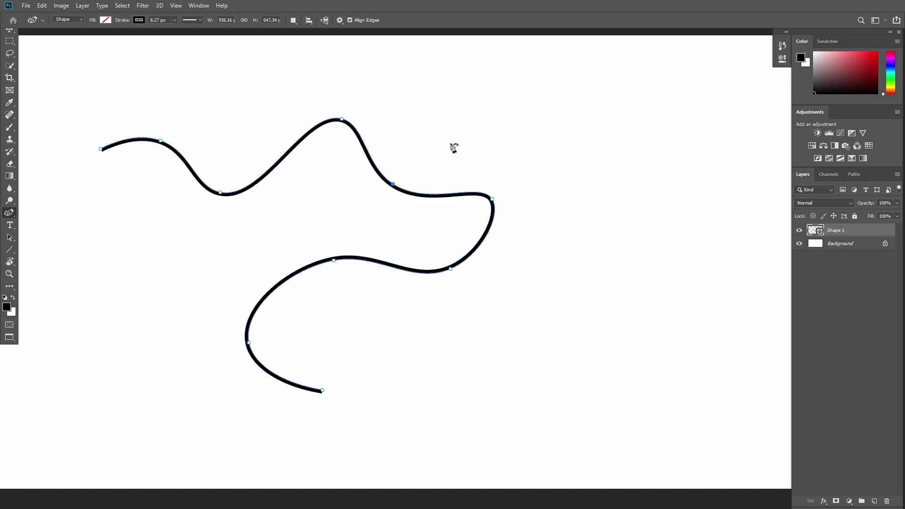
key("Return")
key("a")
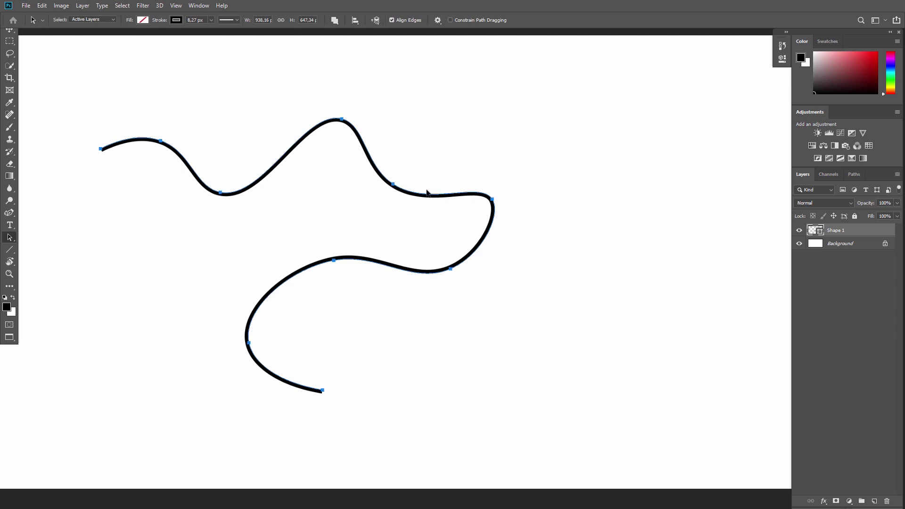
key("p")
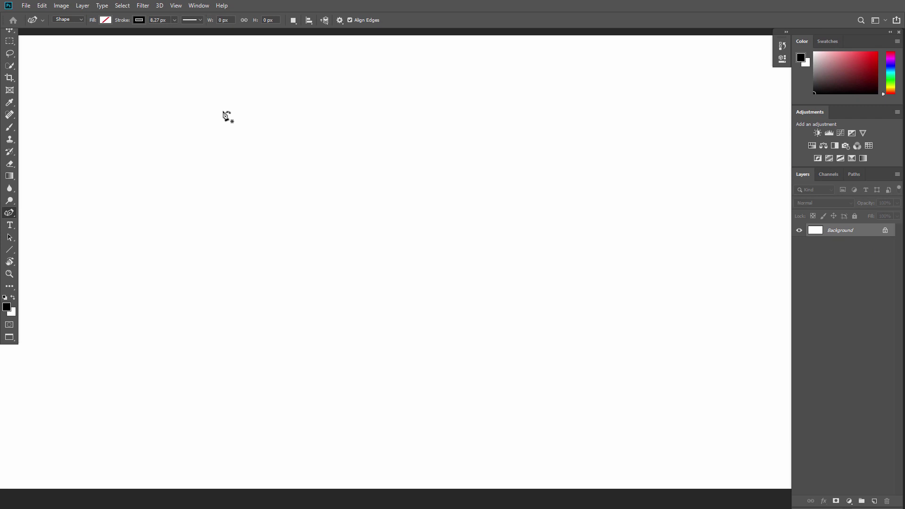
- Choose a dashed stroke style, draw a dashed curve, then open the stroke's More Options
left_click(199, 21)
left_click(197, 64)
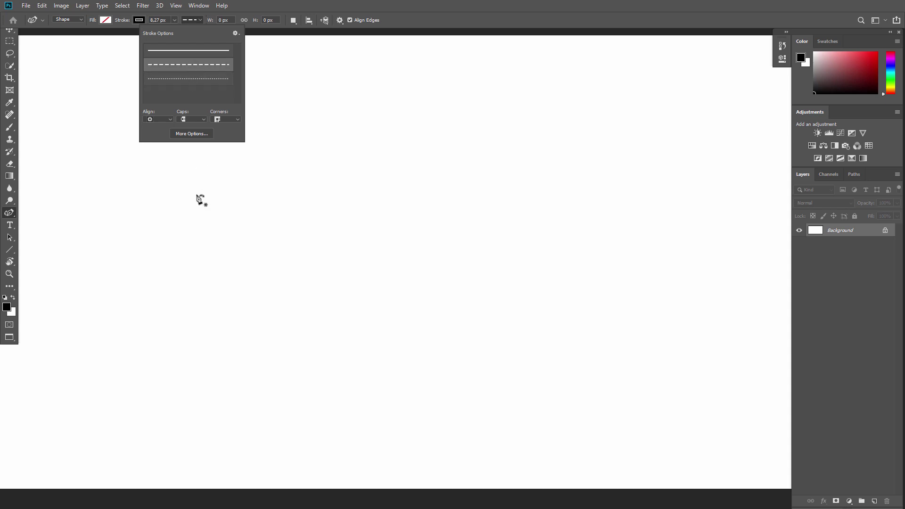
left_click_drag(197, 194, 342, 209)
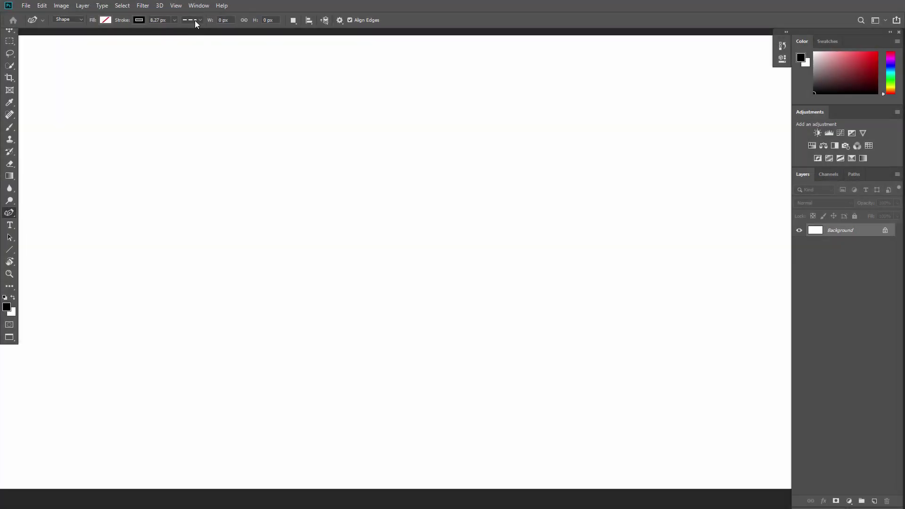
left_click(195, 20)
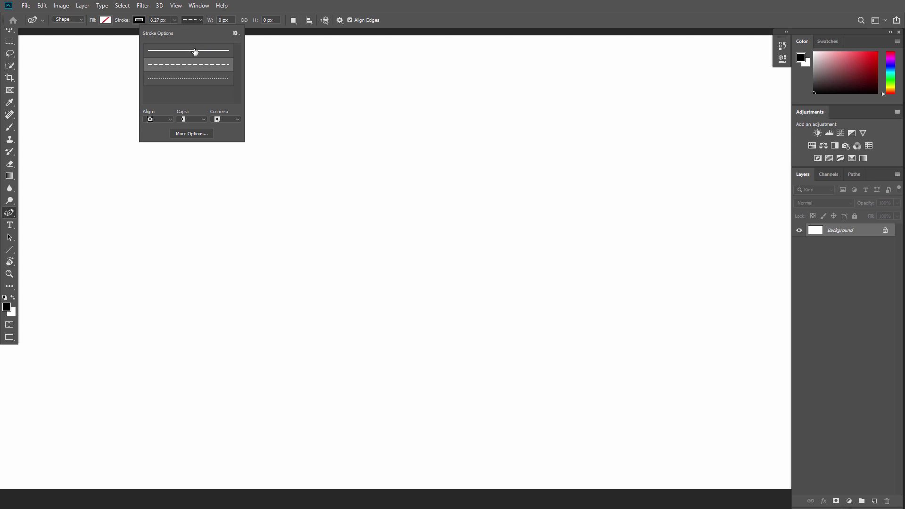
left_click(190, 135)
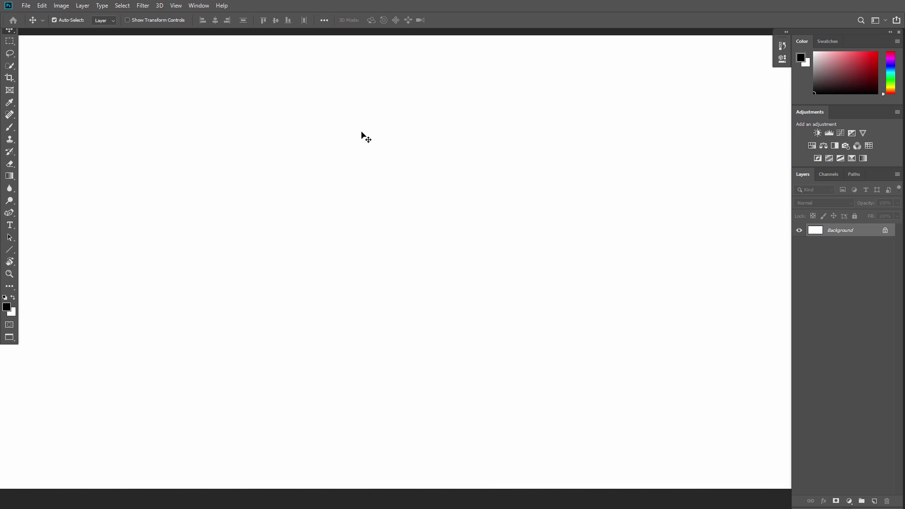
- Paint a red freehand squiggle with the Brush, then a black stroke after resetting colours
key("b")
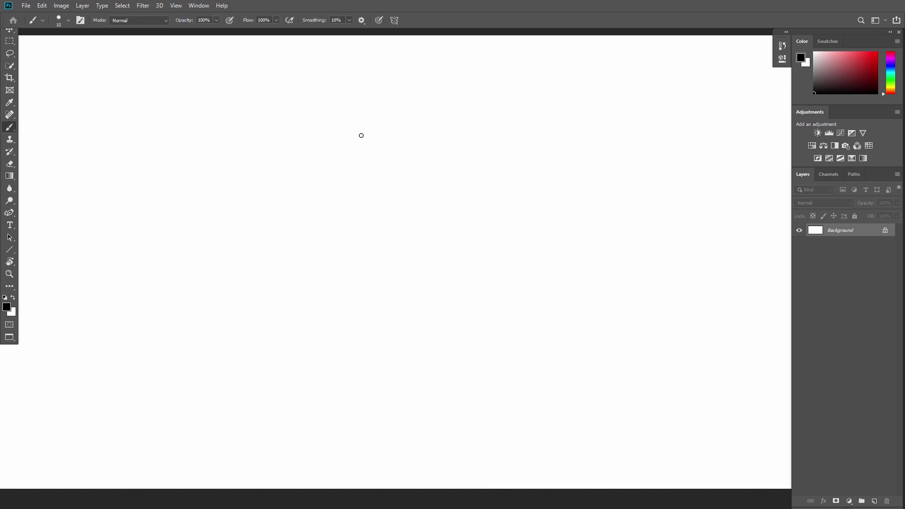
left_click_drag(814, 94, 856, 55)
left_click_drag(316, 175, 622, 295)
key("d")
left_click_drag(436, 164, 167, 105)
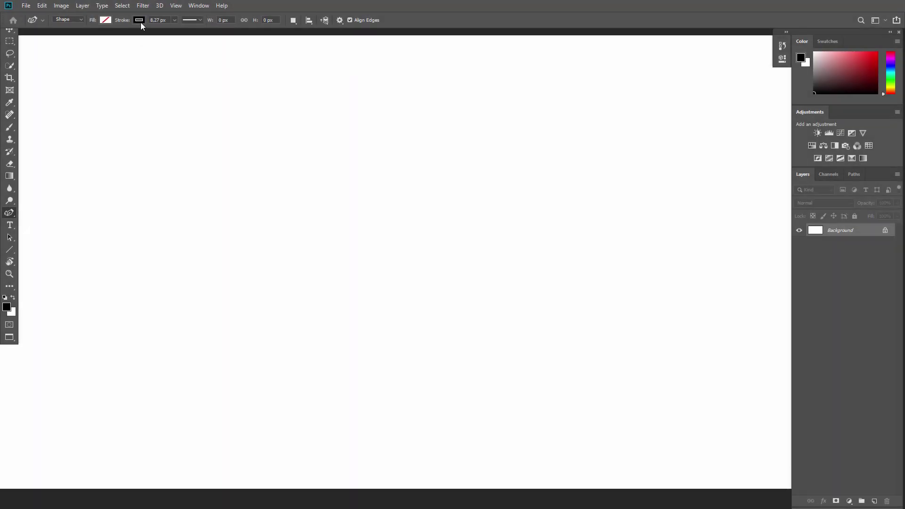
left_click(141, 22)
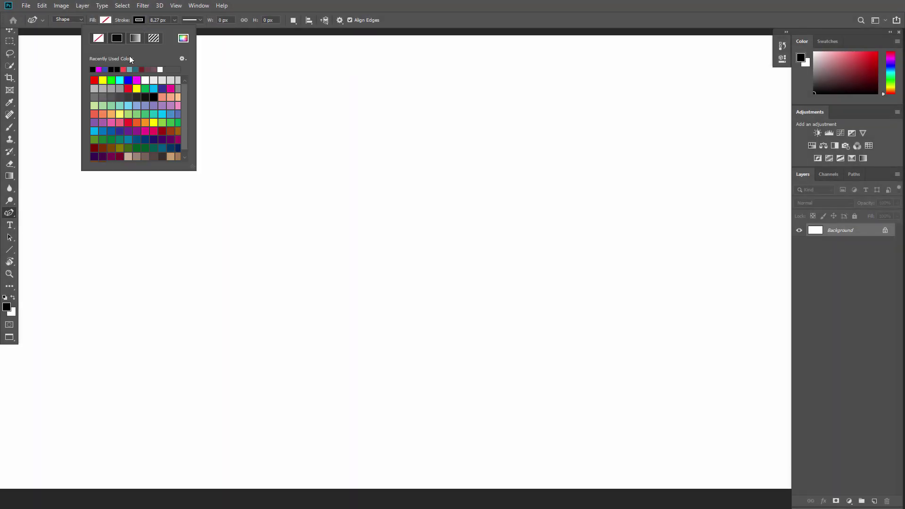
left_click(139, 79)
left_click(264, 170)
left_click(356, 189)
left_click(450, 156)
left_click(587, 205)
left_click(525, 267)
left_click(107, 20)
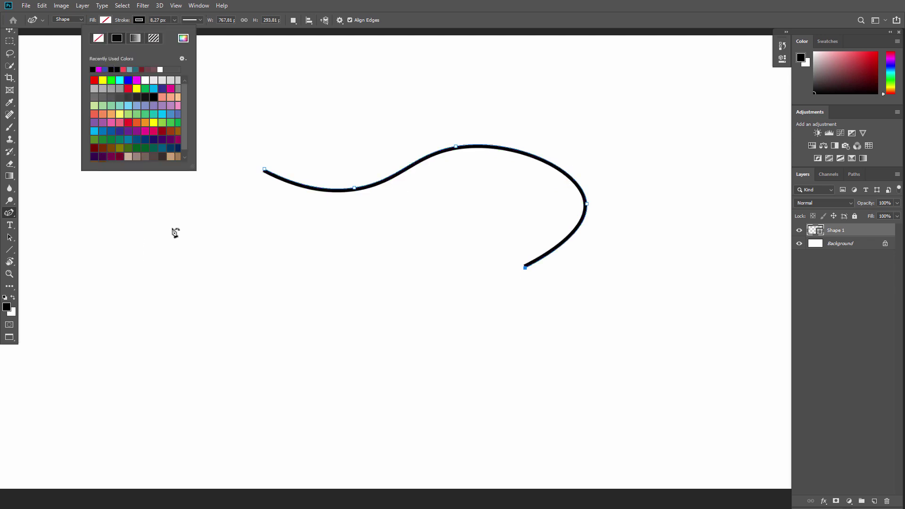
left_click(145, 251)
left_click(188, 333)
left_click(438, 345)
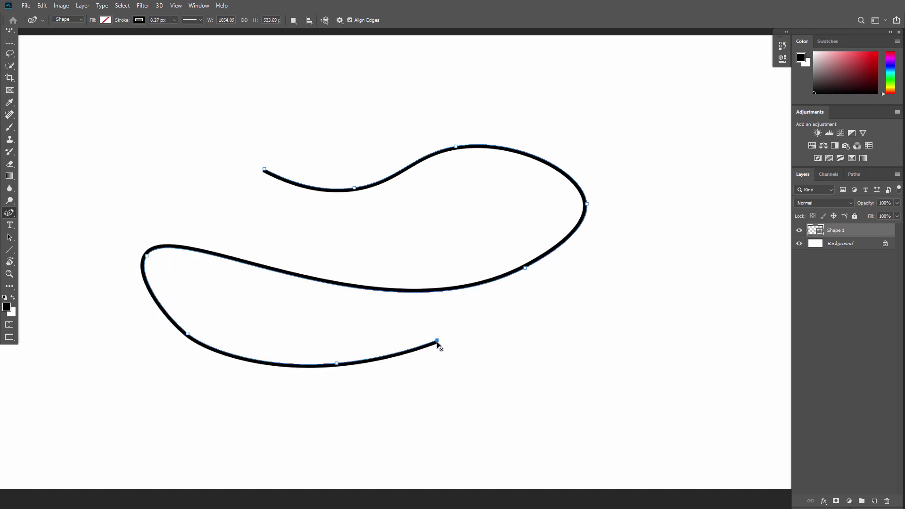
left_click(282, 231)
left_click(217, 200)
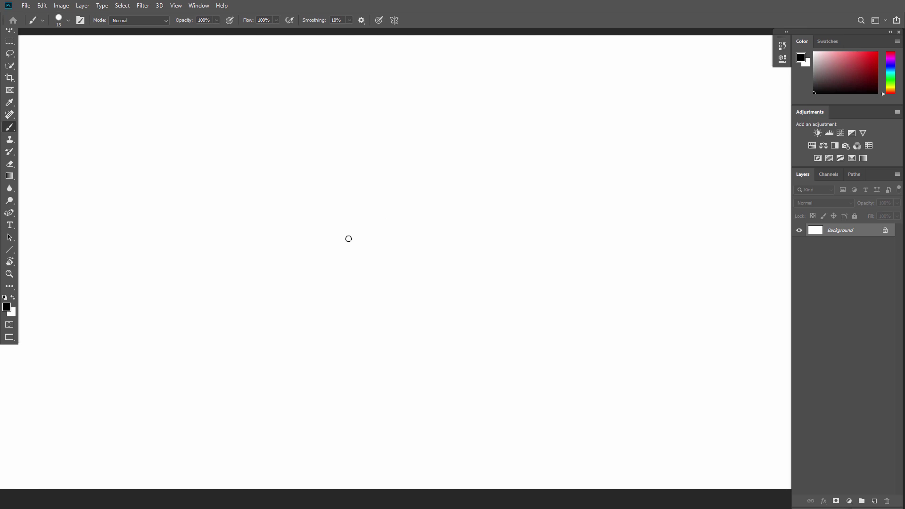
key("bracketright")
key("bracketright")
key("bracketright")
left_click_drag(204, 237, 449, 166)
left_click_drag(185, 362, 565, 332)
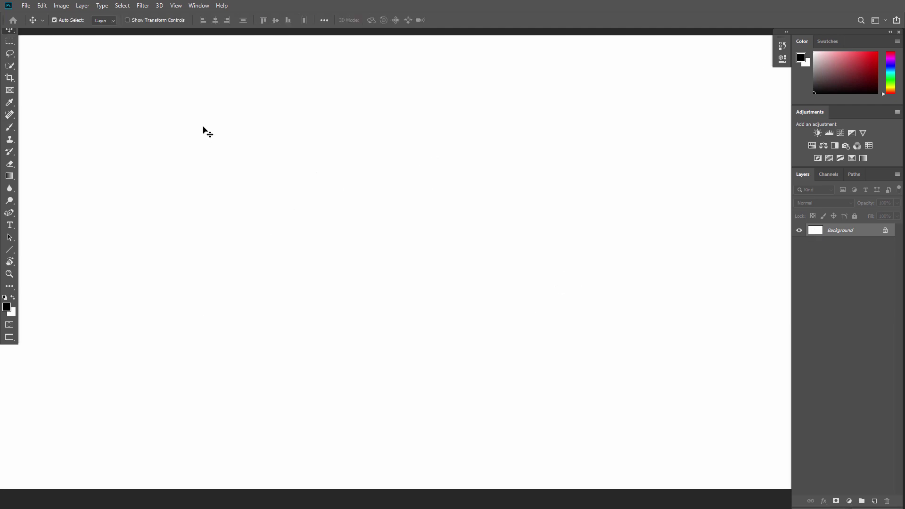
key("p")
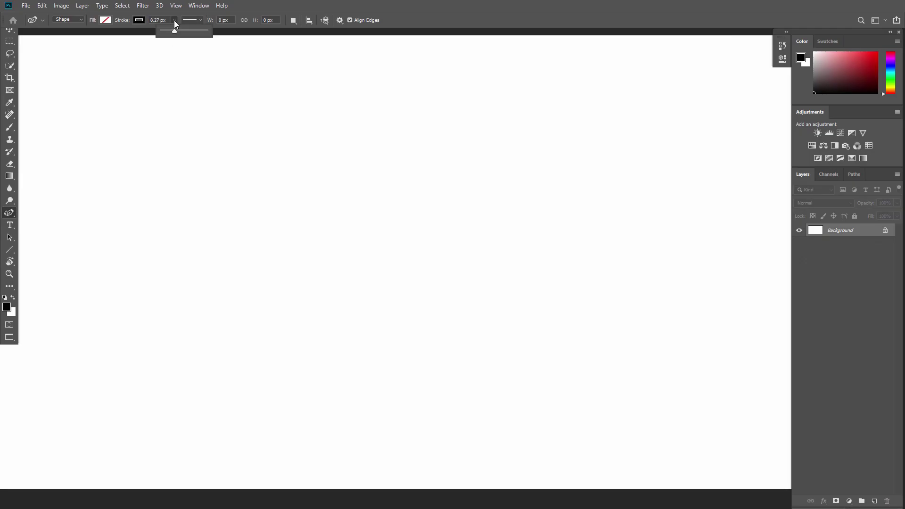
left_click_drag(174, 32, 182, 32)
left_click(152, 127)
left_click_drag(263, 119, 318, 119)
left_click_drag(384, 99, 458, 117)
left_click(495, 145)
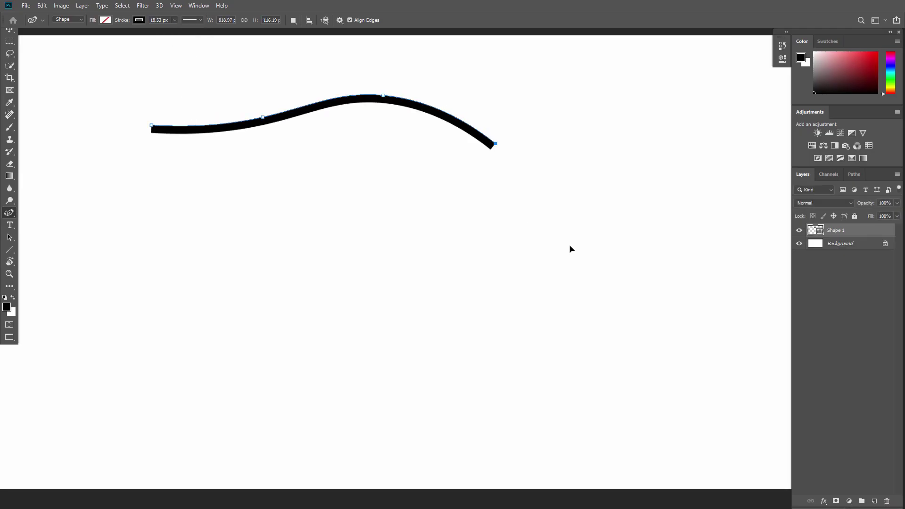
left_click(617, 248)
left_click(525, 331)
left_click(311, 263)
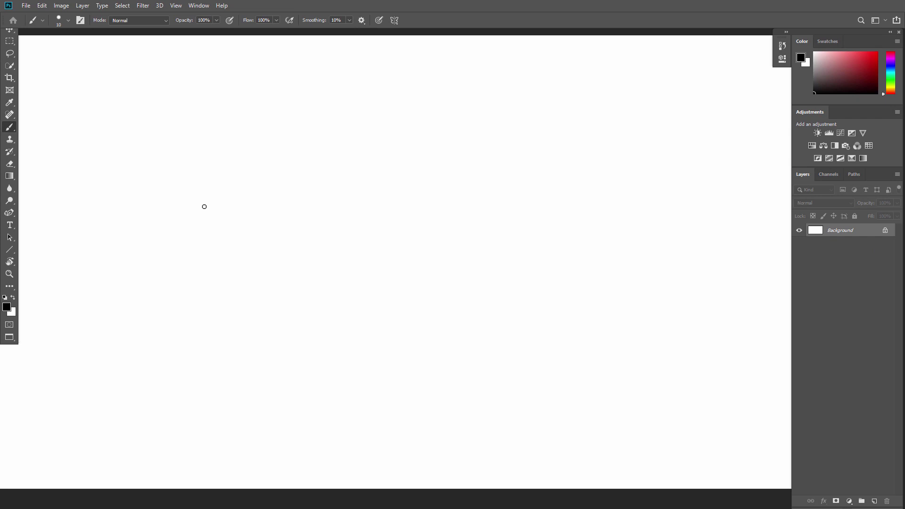
- Rotate the view 45 degrees, paint a horizontal brush line, then reset rotation so it's diagonal
left_click(10, 260)
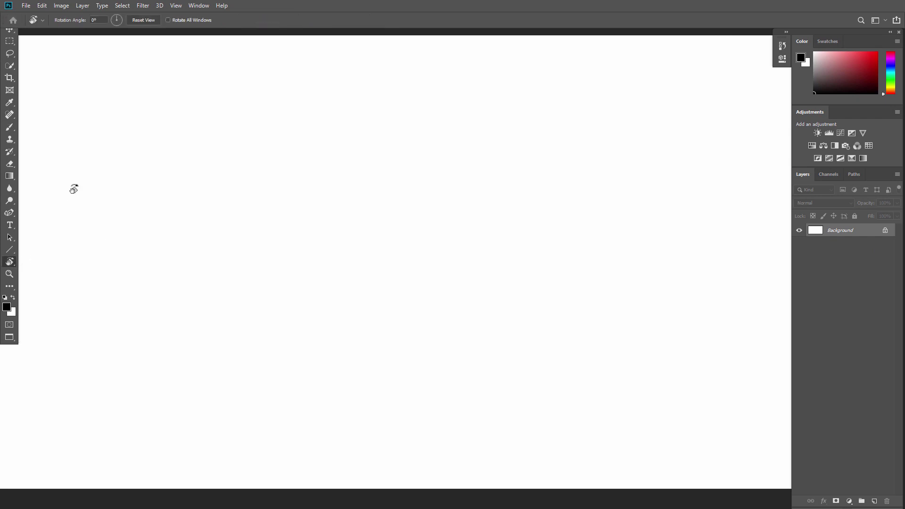
left_click(95, 20)
type("45")
key("Return")
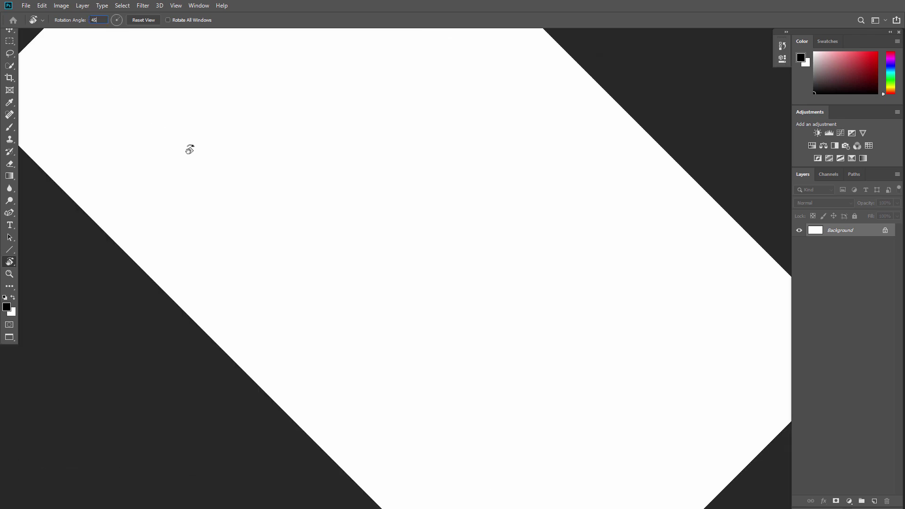
key("b")
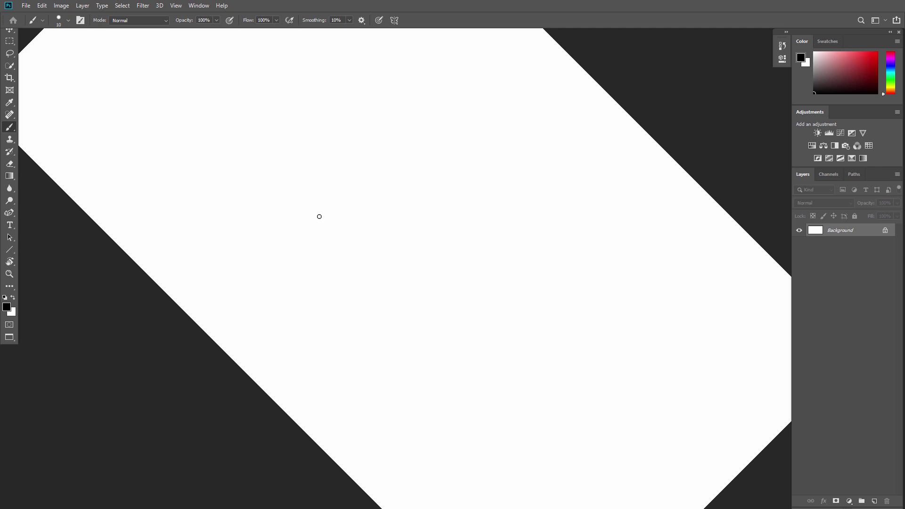
left_click_drag(319, 216, 436, 217)
key("Escape")
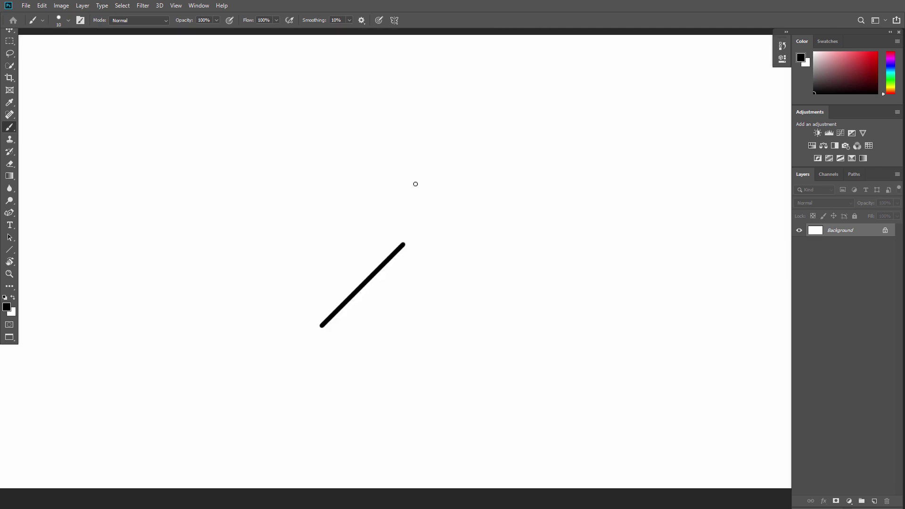